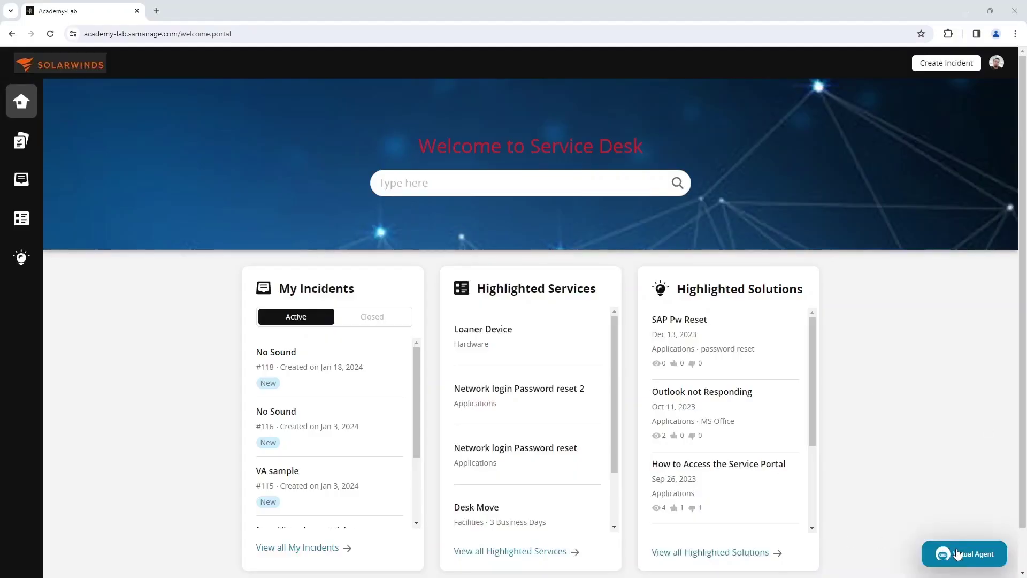
Open the Virtual Agent chat from the Service Portal home page.
click(959, 553)
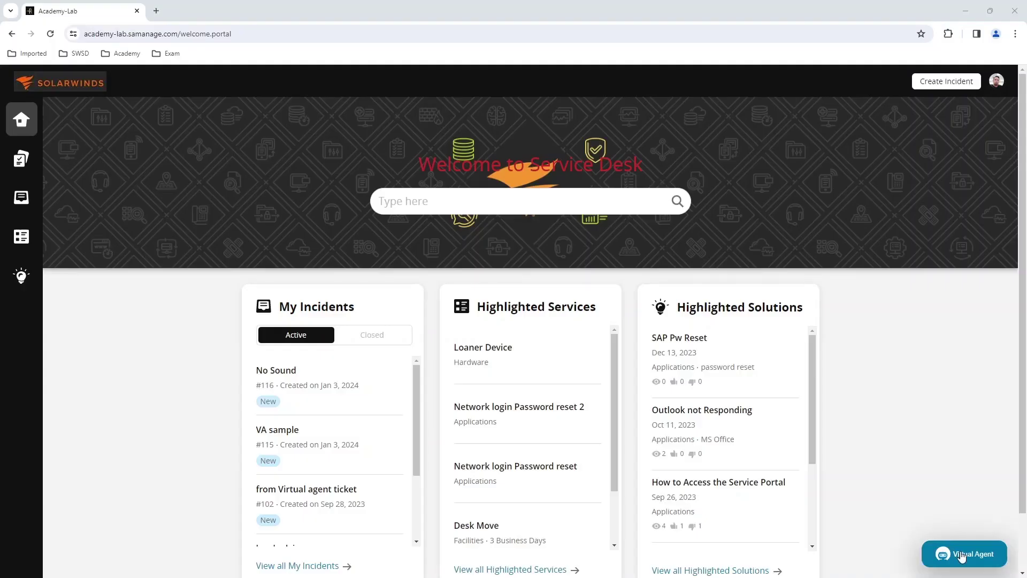
Open the Virtual Agent and list open tickets, moving to page 2.
click(961, 554)
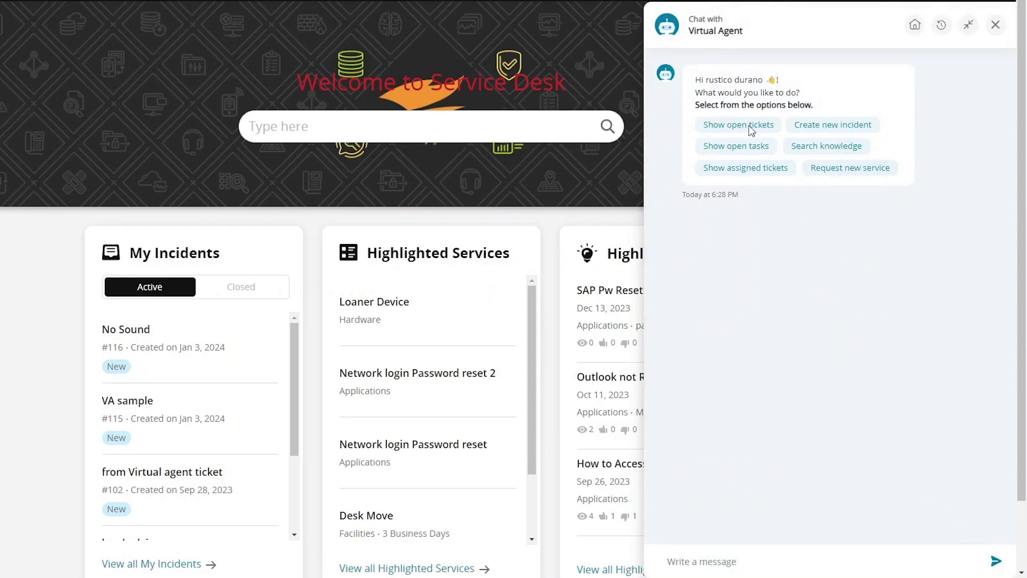
click(740, 131)
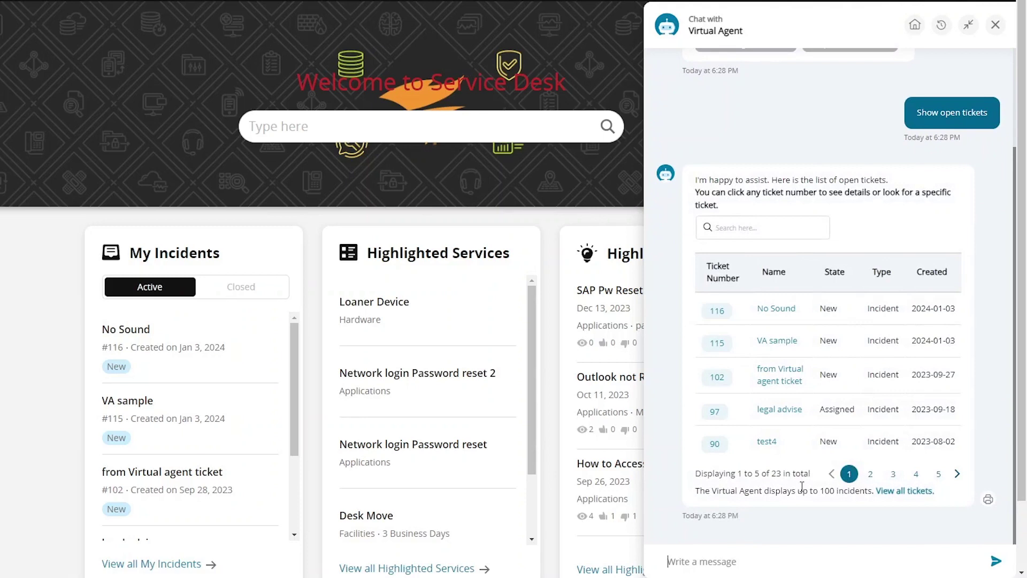
click(870, 474)
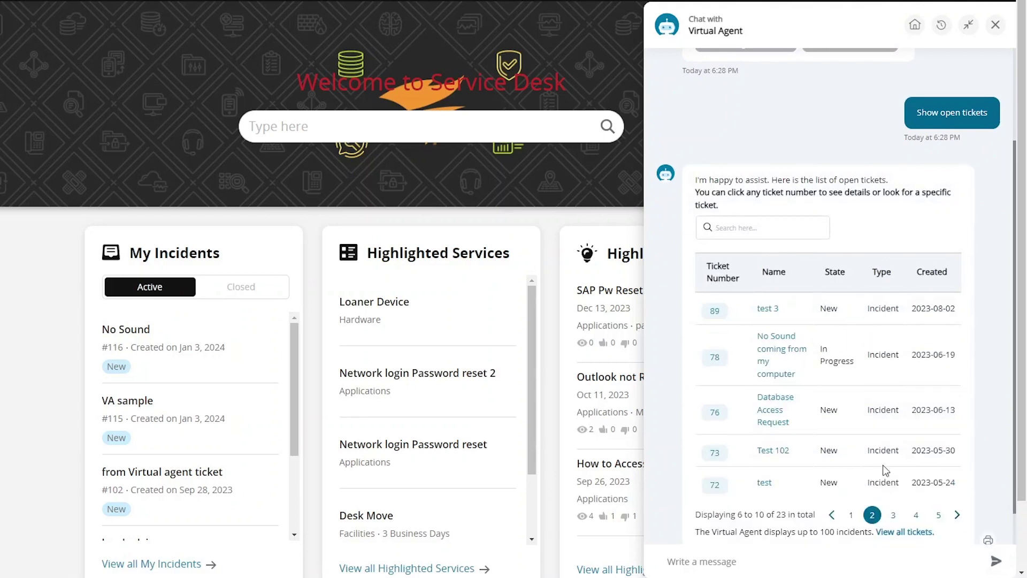
Draft the unsent message 'show all m tickets' to the agent.
click(740, 561)
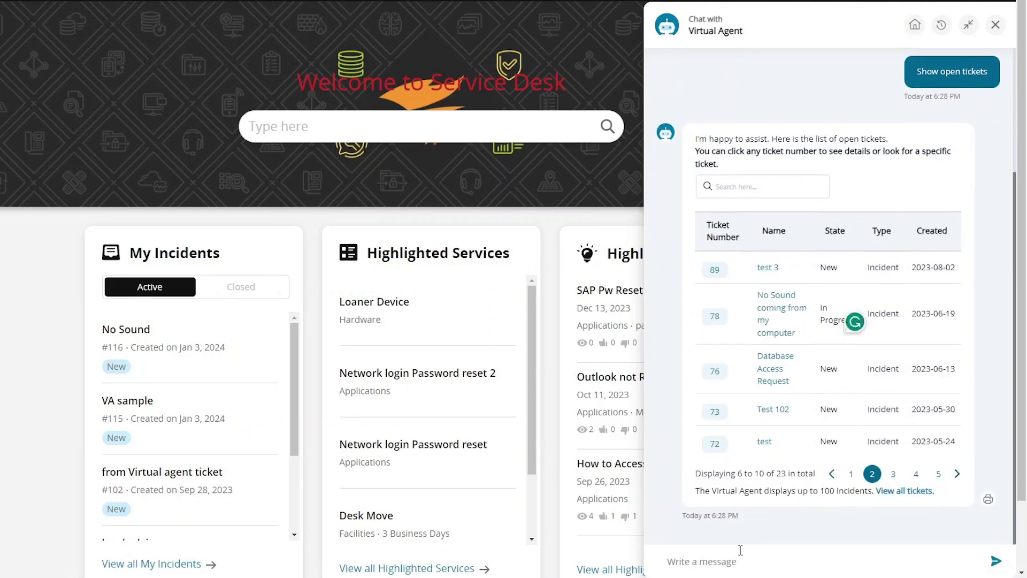
text(show all m)
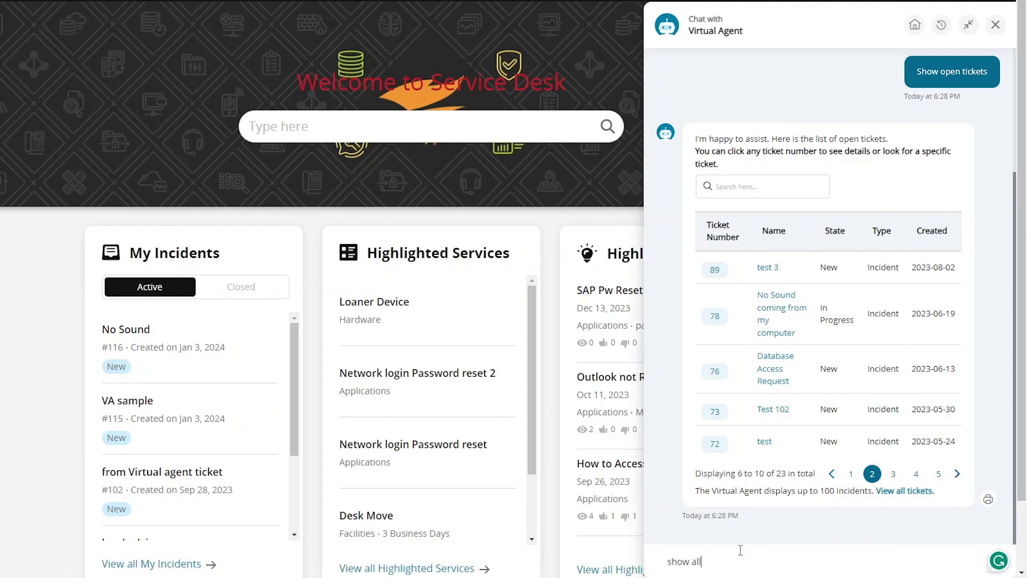
text( tickets)
key(Left)
key(Left)
key(Left)
key(Left)
key(Left)
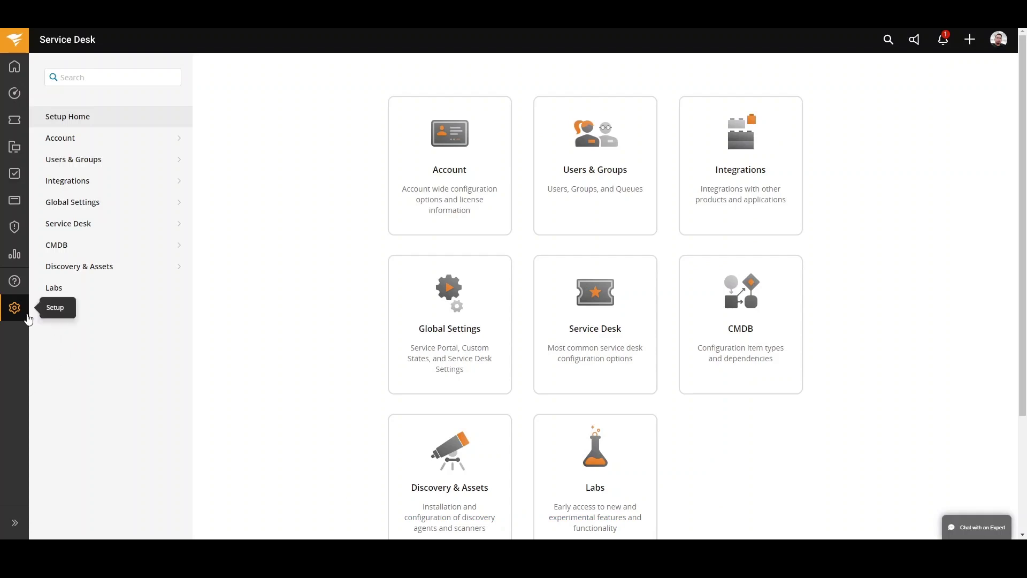
Switch the Virtual Agent chatbot toggle On in Global Settings > Service Portal.
click(101, 203)
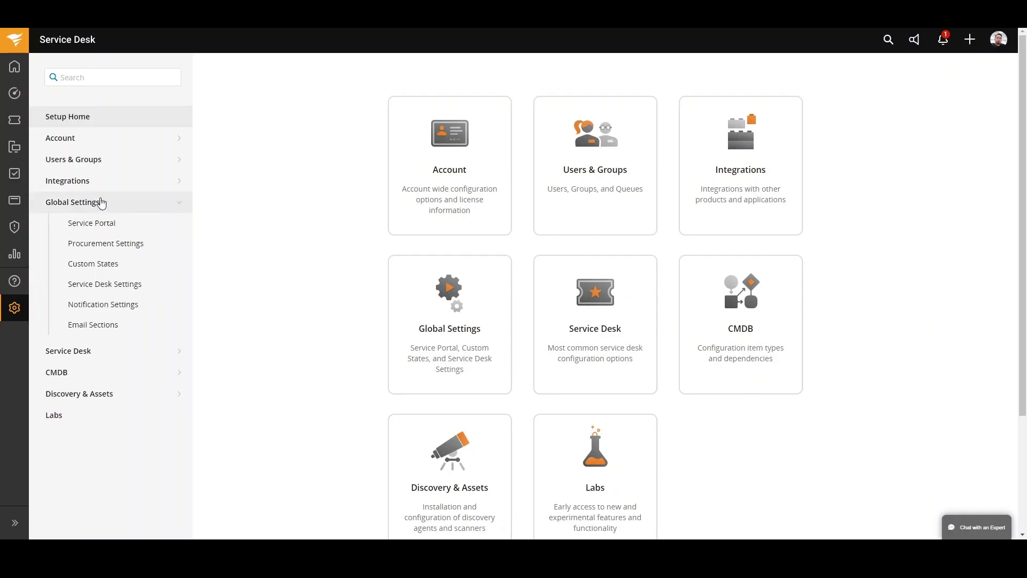
click(98, 227)
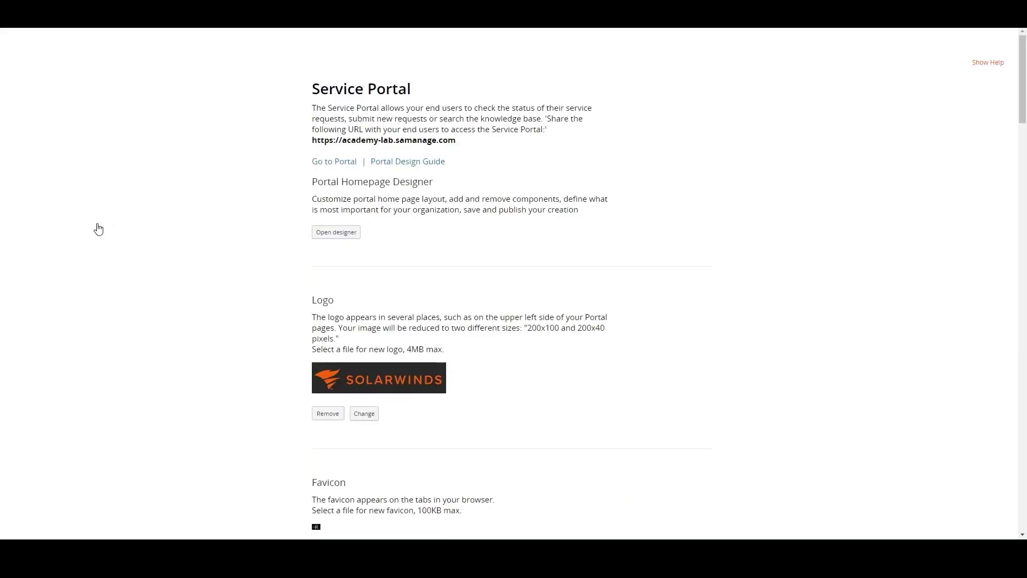
scroll(167, 394, down, 13)
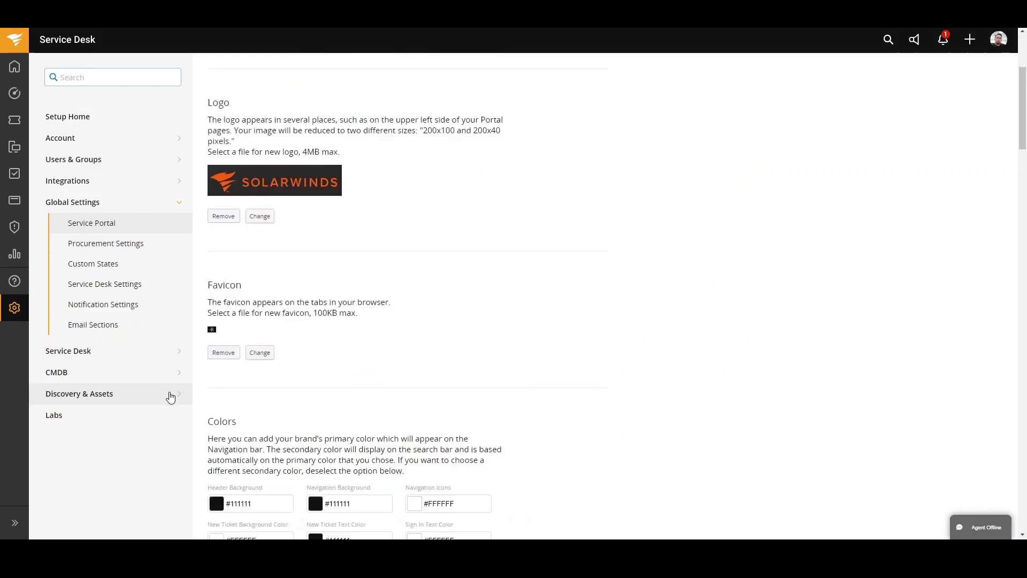
scroll(169, 407, down, 15)
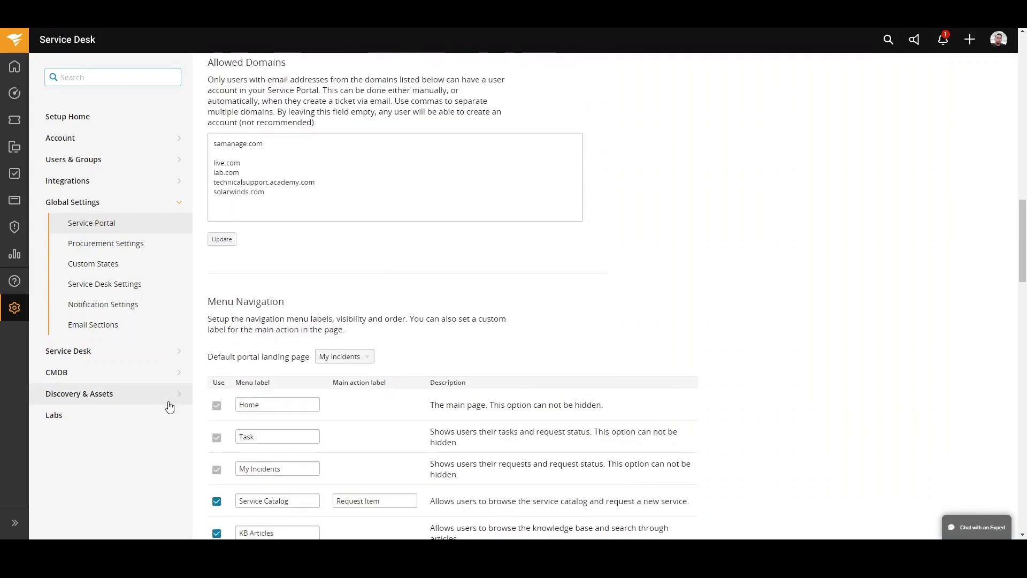
scroll(169, 408, down, 15)
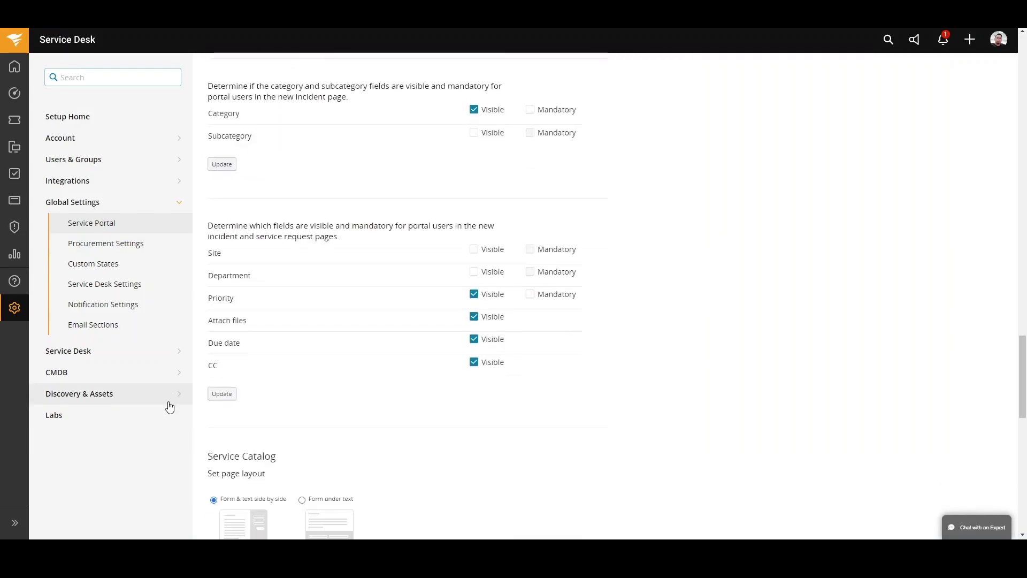
scroll(169, 407, down, 6)
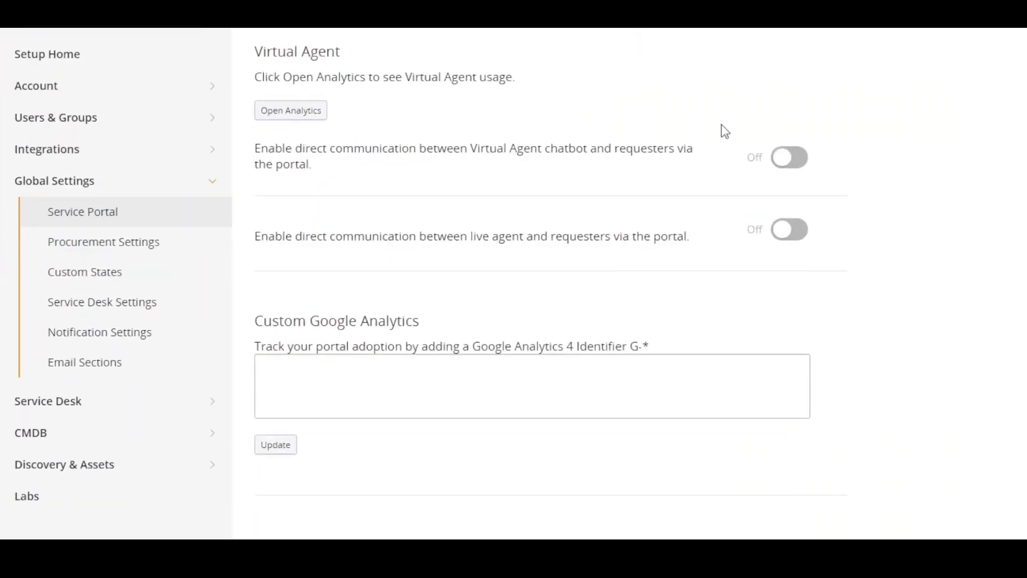
click(795, 166)
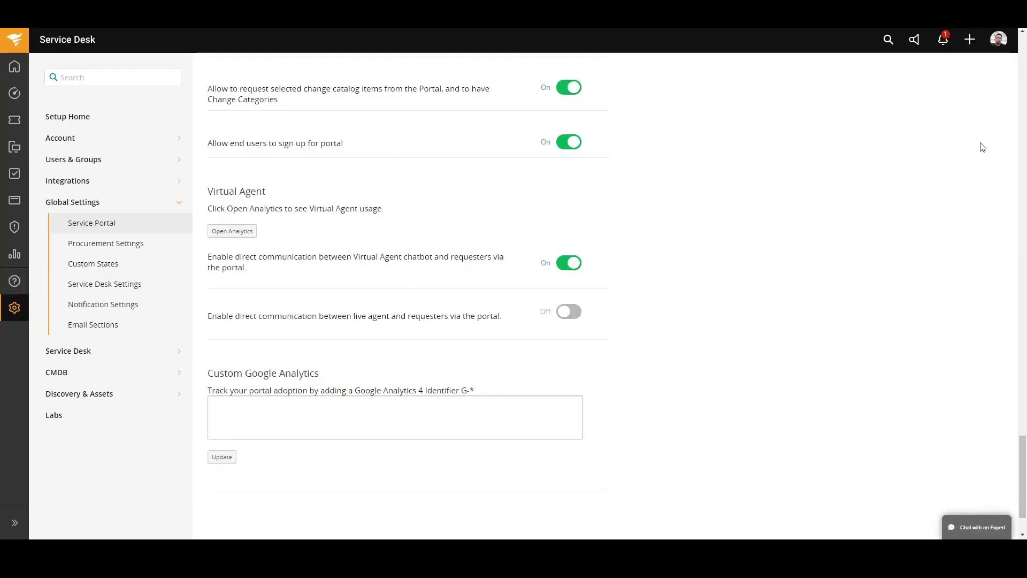
click(999, 41)
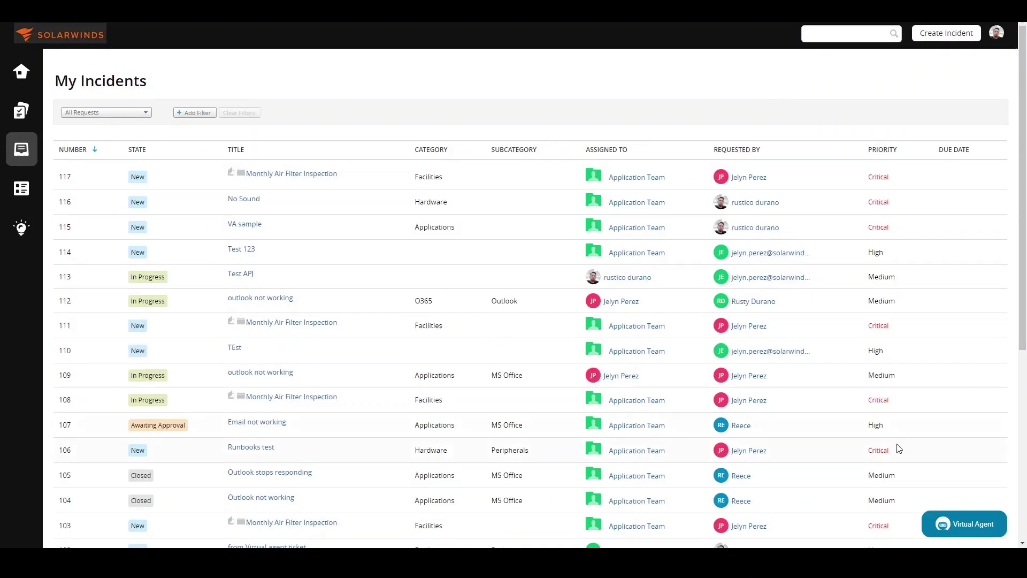
Open the Virtual Agent chat beside My Incidents to show its greeting options.
click(964, 524)
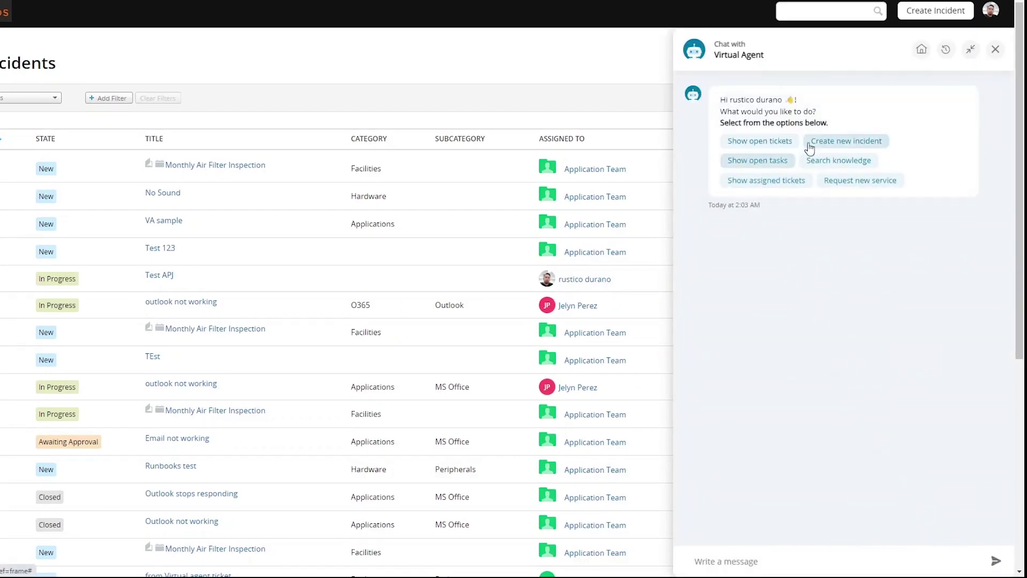
click(774, 166)
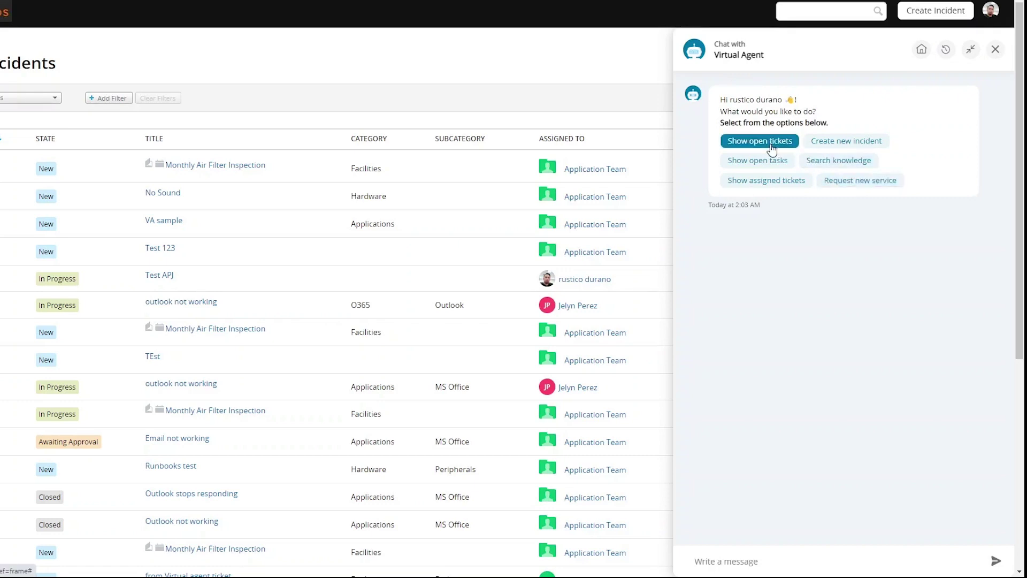
List open tickets through page 2, then send 'view all closetickets' to the agent.
click(772, 144)
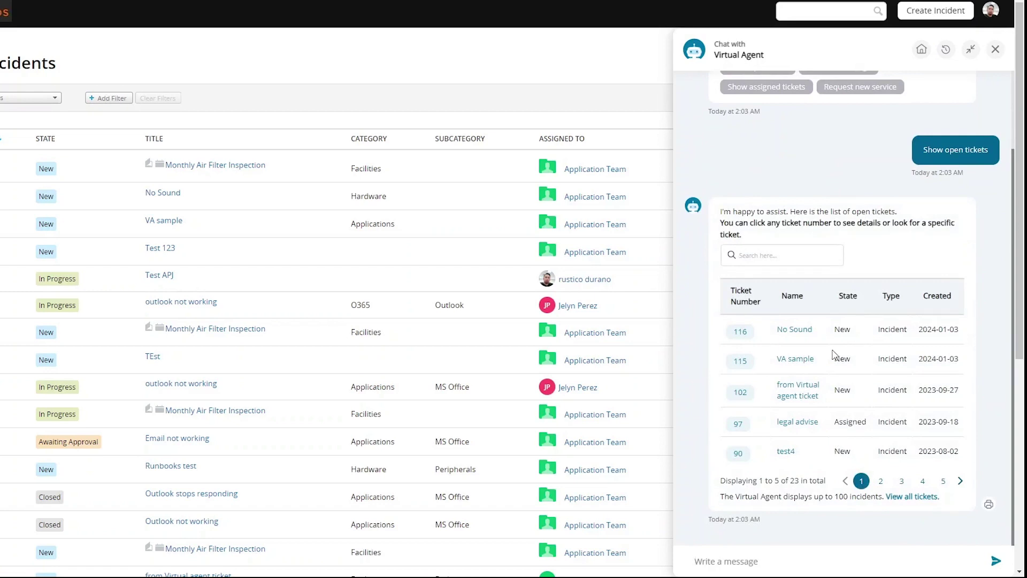
click(921, 48)
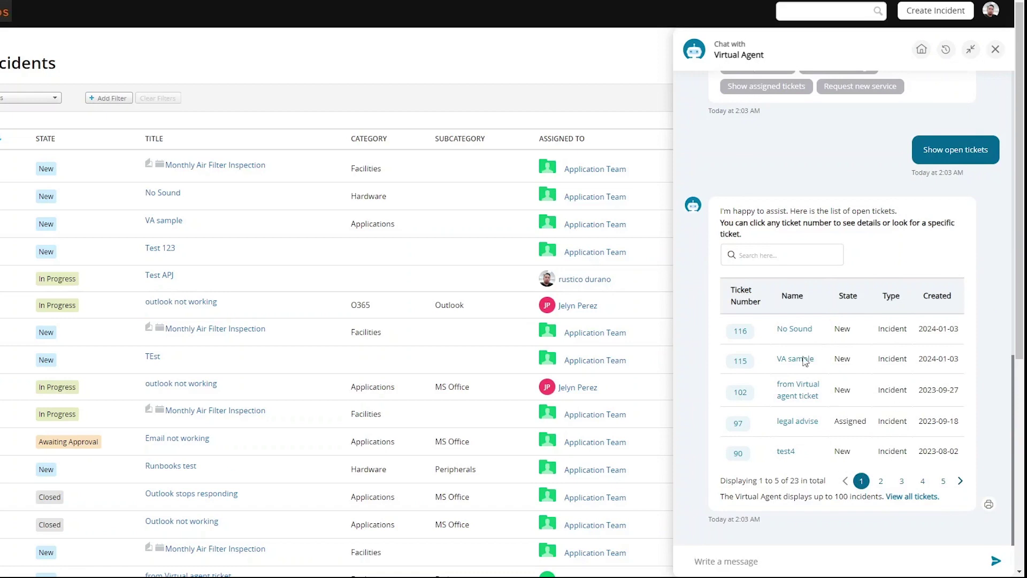
click(881, 482)
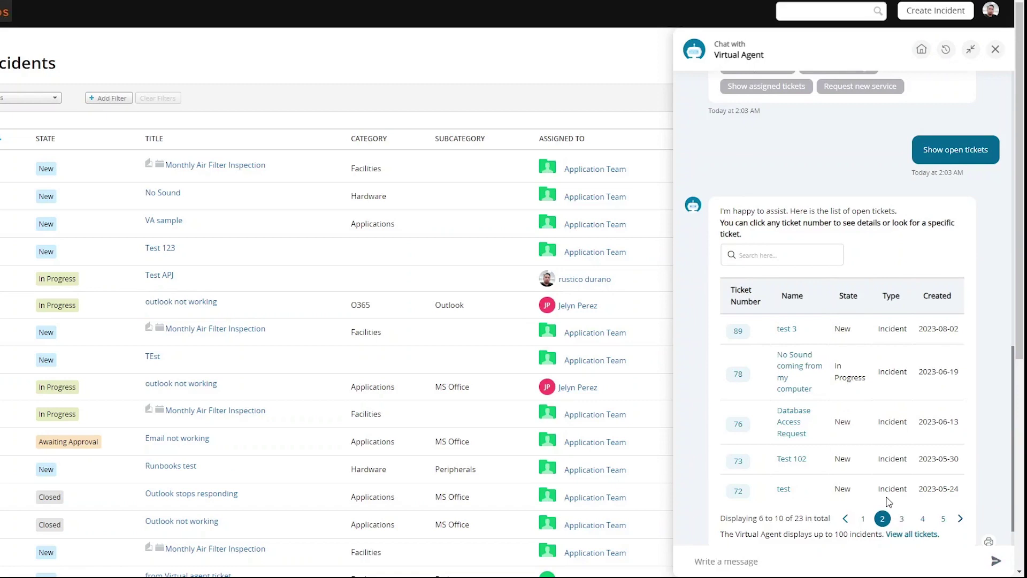
text(view all closetickets)
key(Return)
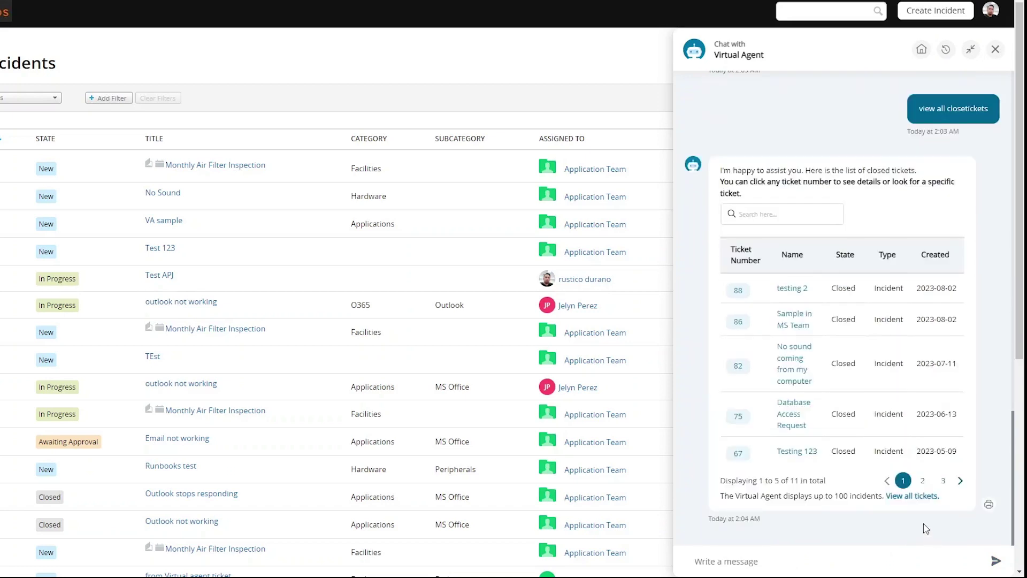
View page 2 of closed tickets, then send 'show list of all tickets'.
click(922, 480)
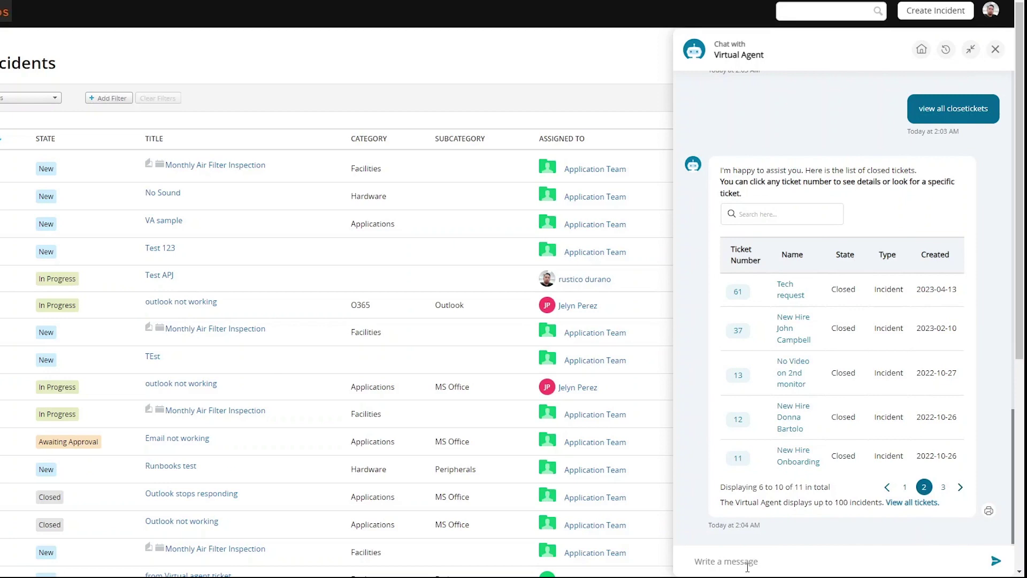
text(show list of all tickets)
key(Return)
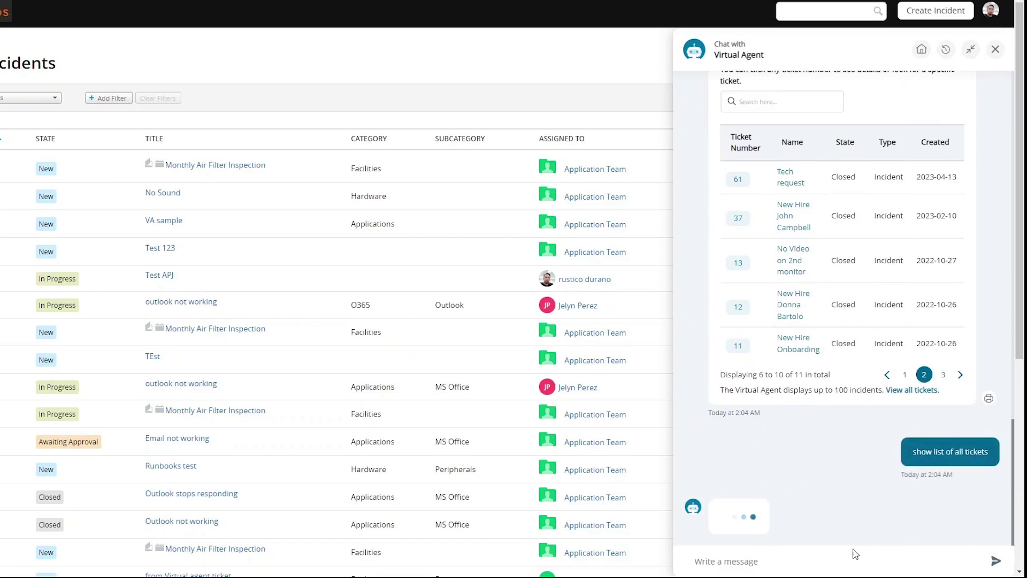
Page through all tickets to page 3 and open ticket 76's details.
click(880, 488)
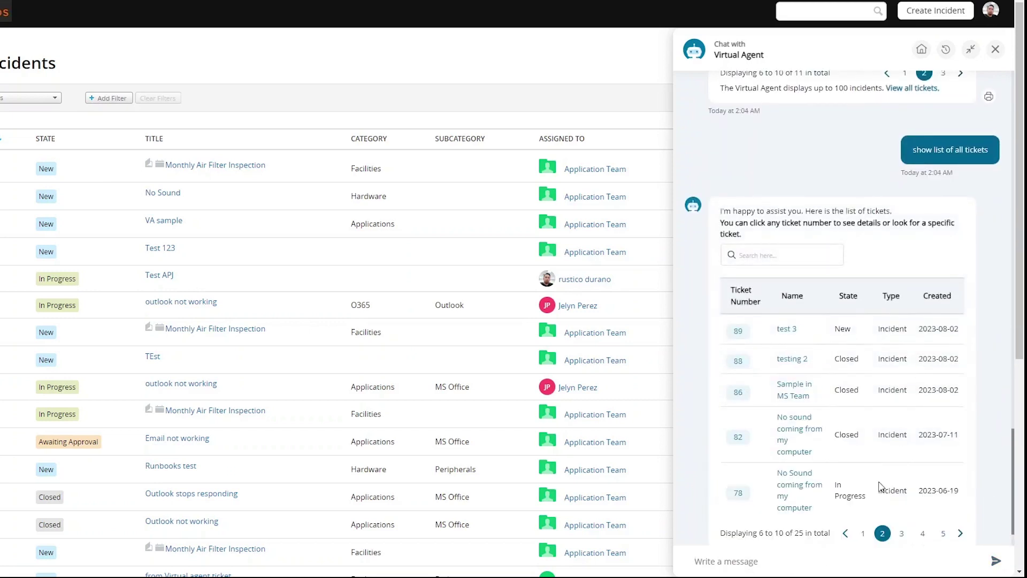
click(901, 534)
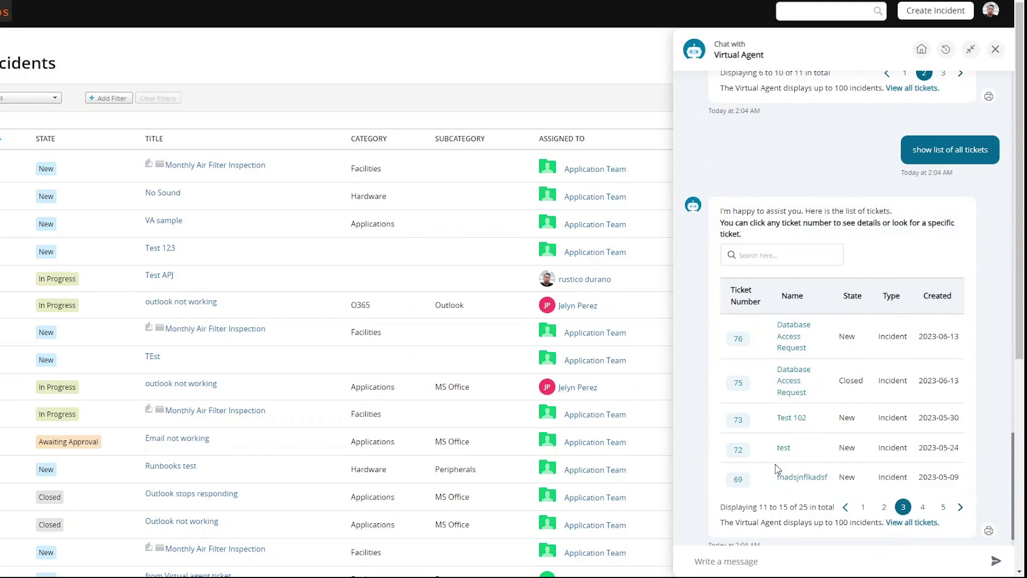
scroll(778, 447, up, 3)
scroll(779, 448, down, 3)
click(739, 340)
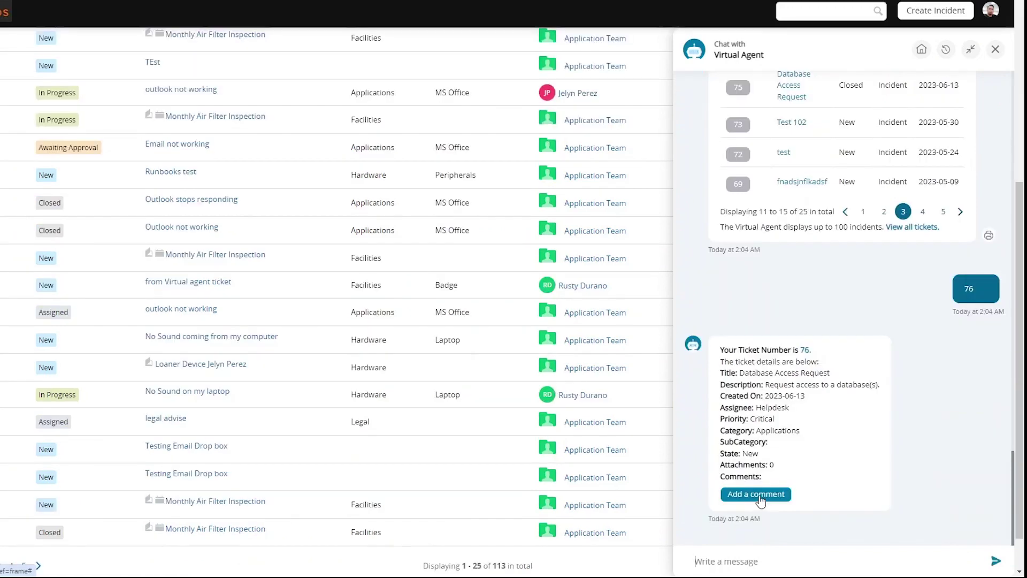
Add the comment 'please assist' to ticket 76 and return to the agent's main options.
click(757, 491)
click(774, 562)
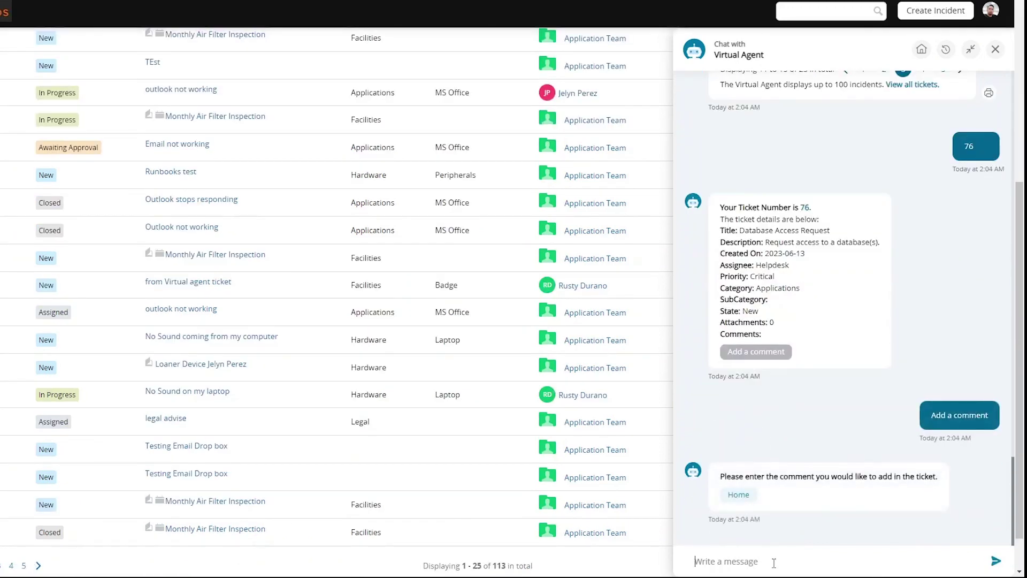
text(please assist)
key(Return)
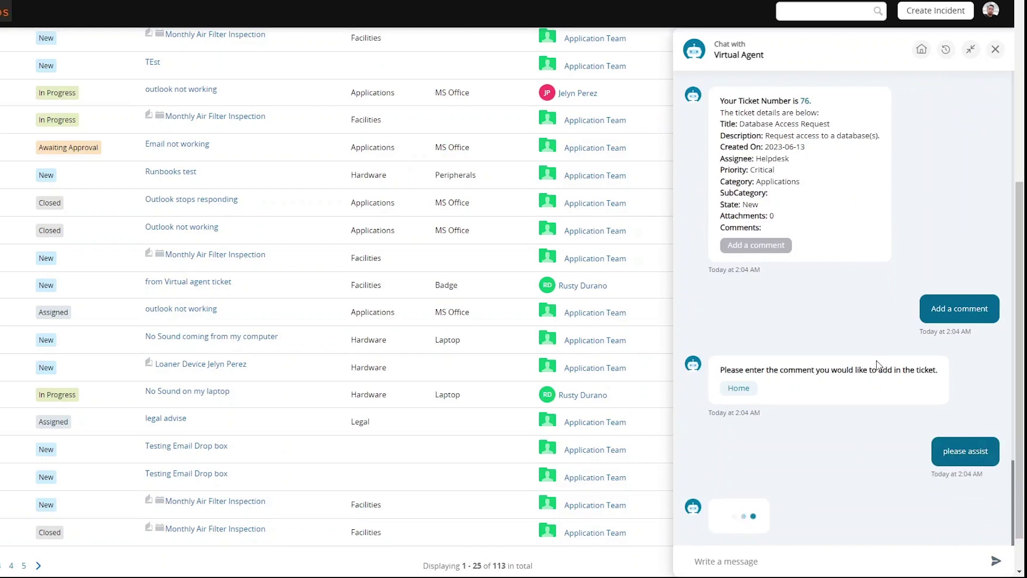
click(921, 49)
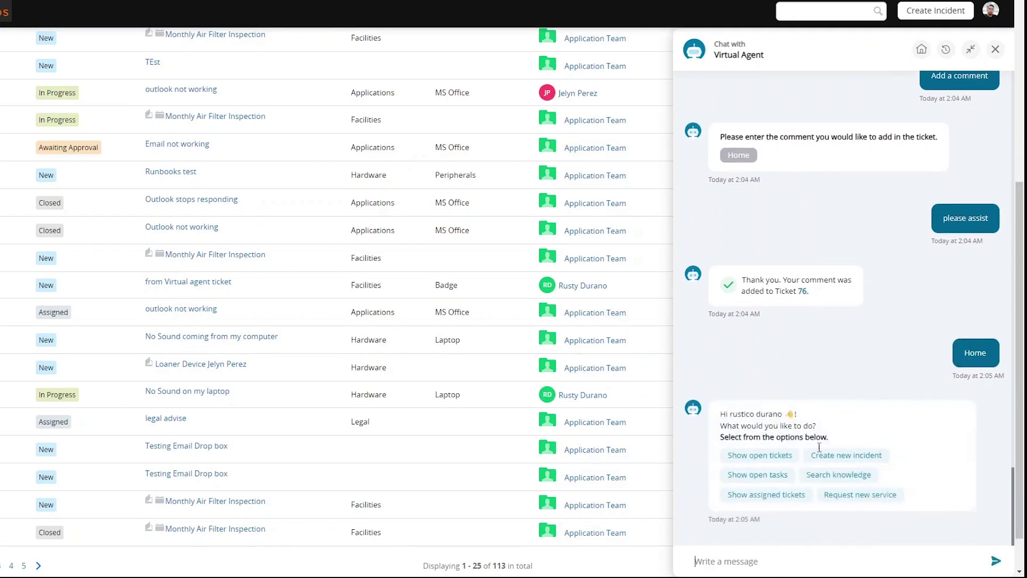
Start a new incident titled 'No Sound', described 'please assist', category Hardware, priority Medium.
click(837, 456)
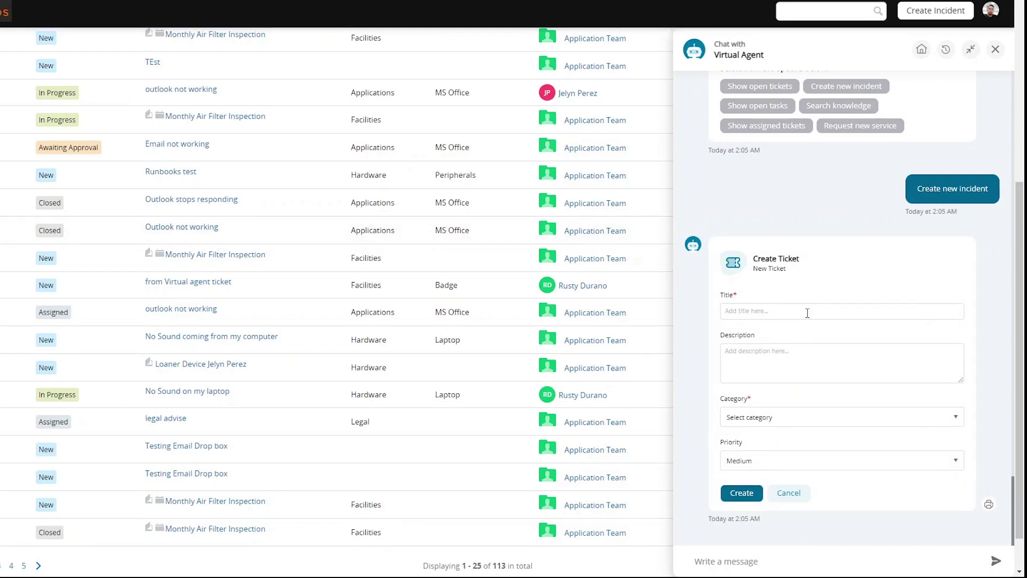
text(N)
text(please a)
text(SSIST THER)
key(BackSpace)
key(BackSpace)
key(BackSpace)
key(BackSpace)
key(BackSpace)
key(BackSpace)
key(BackSpace)
text(ssist)
click(811, 420)
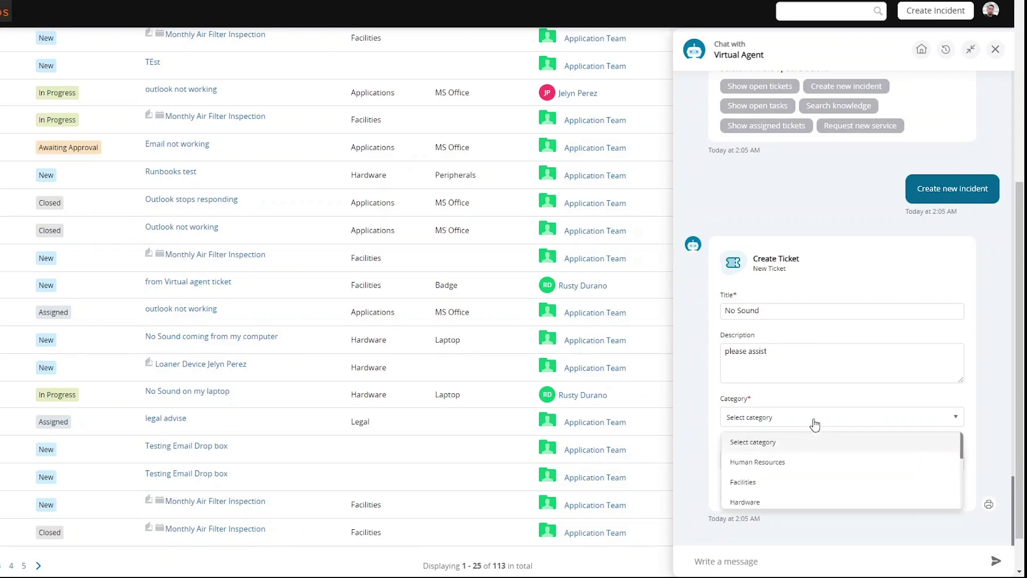
click(776, 501)
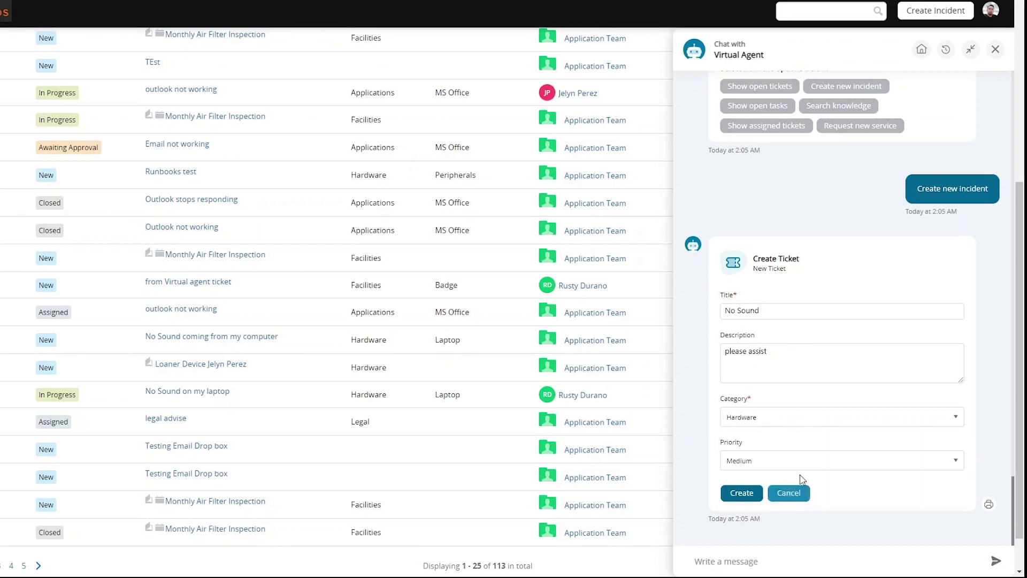
click(861, 458)
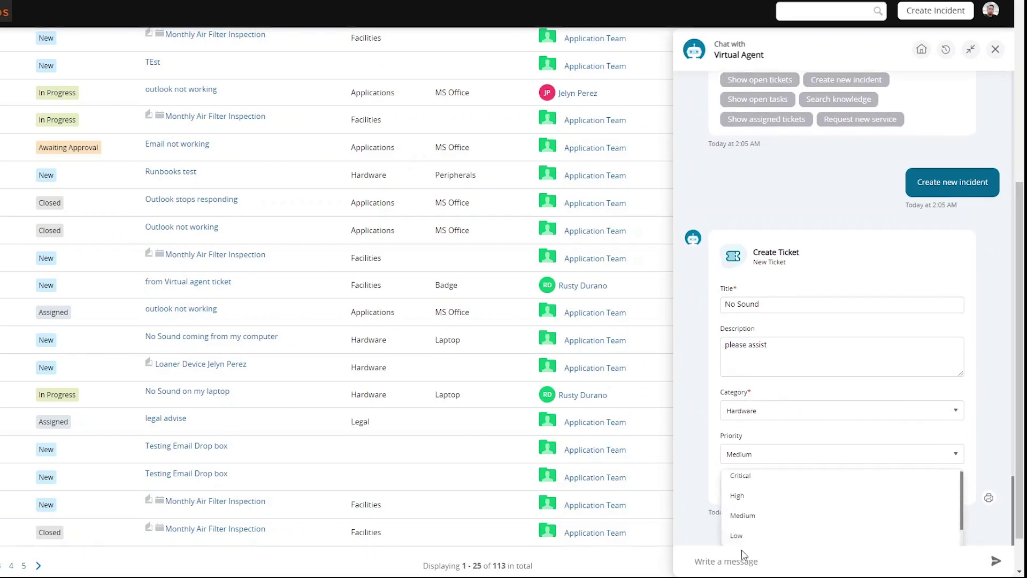
click(744, 516)
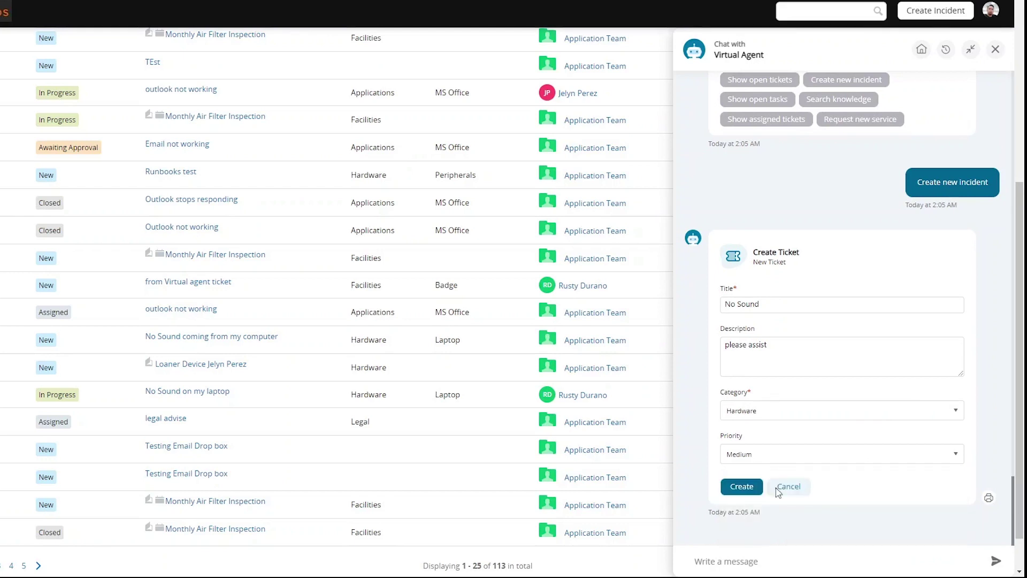
Submit the 'No Sound' ticket past the knowledge-base suggestions, creating ticket 118.
click(740, 493)
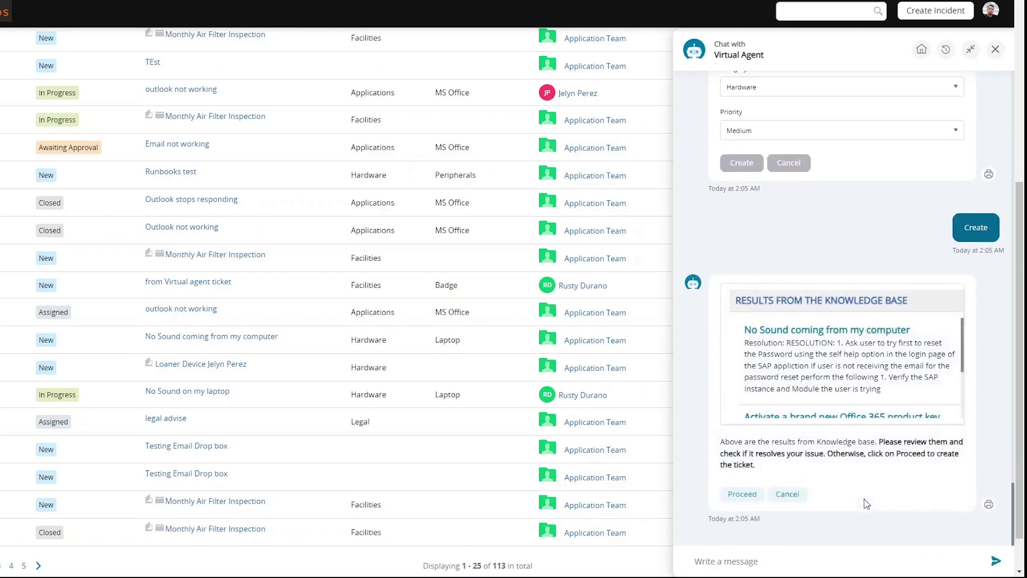
scroll(896, 364, down, 2)
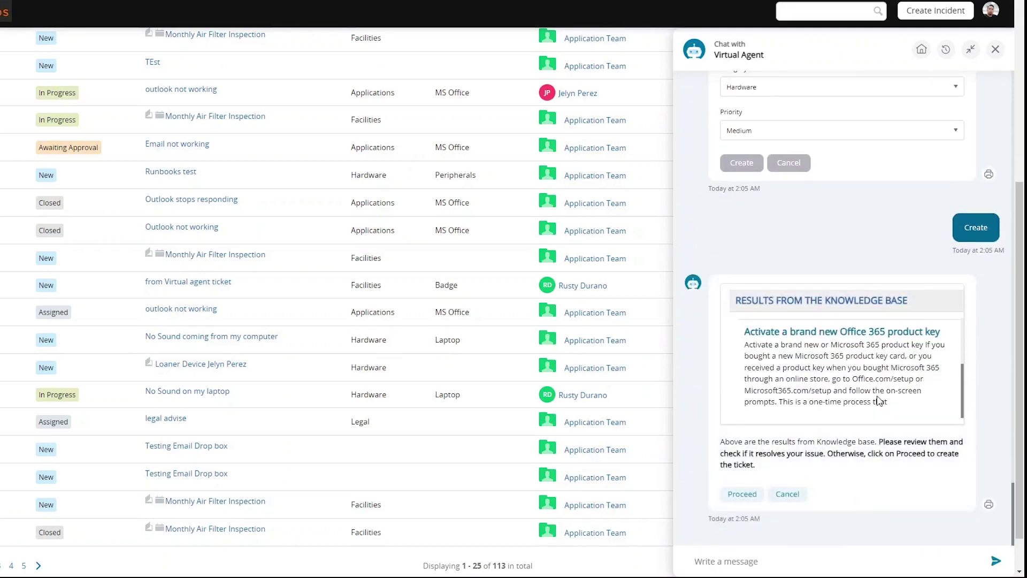
scroll(879, 400, up, 2)
scroll(875, 362, down, 2)
click(742, 495)
click(740, 501)
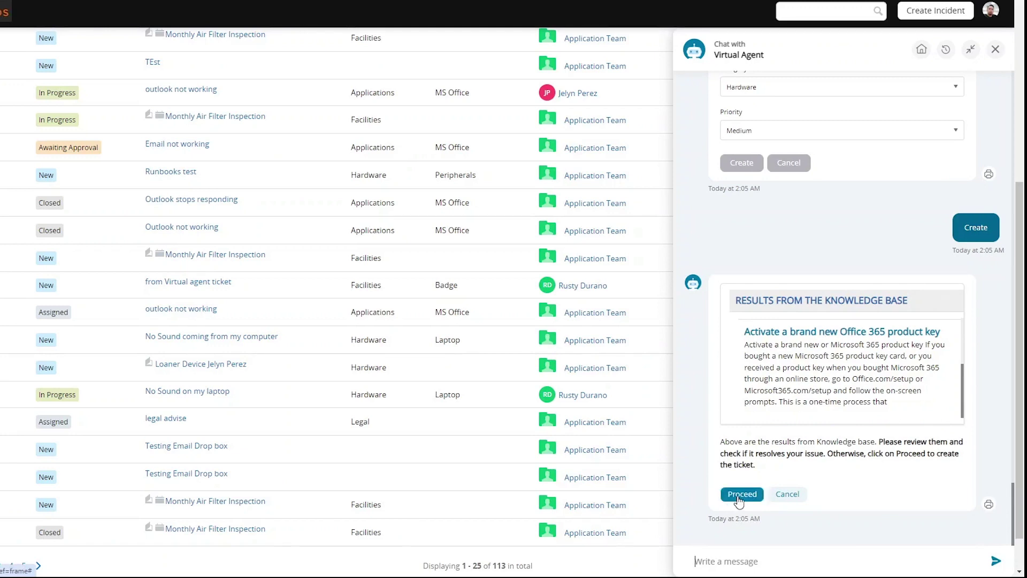
click(739, 500)
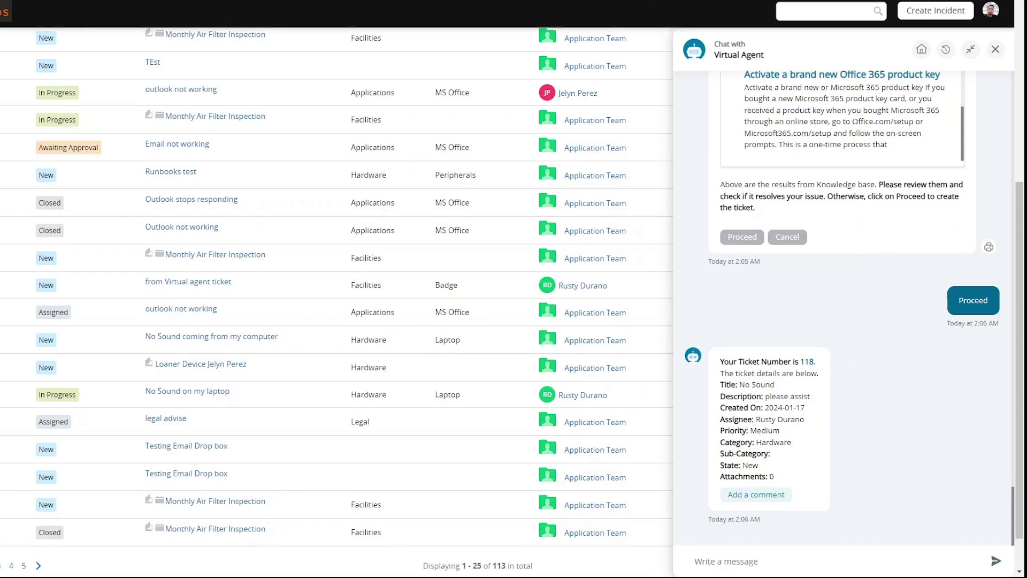
Return the Virtual Agent to its greeting menu and scroll through its options.
click(920, 54)
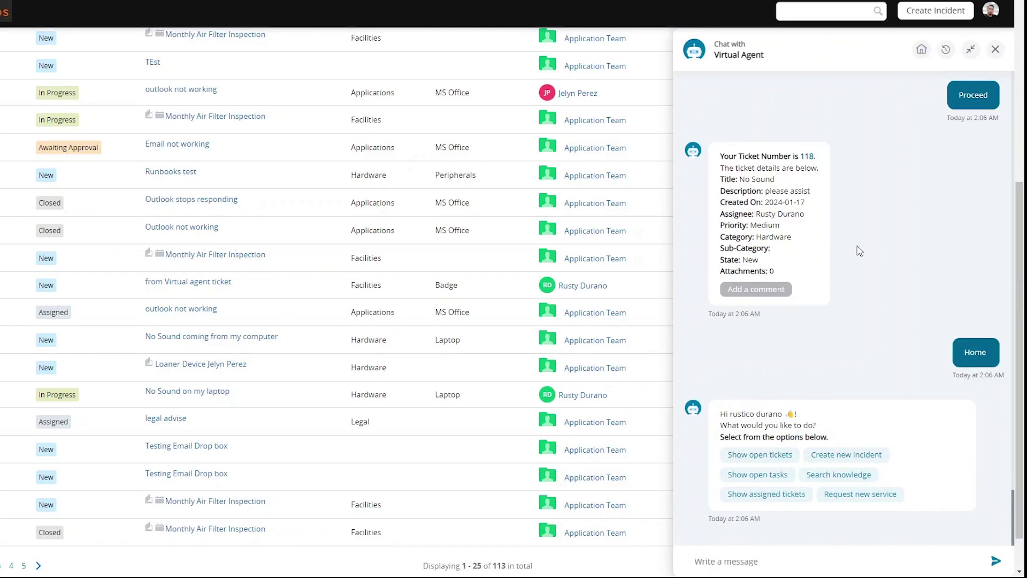
scroll(852, 303, down, 1)
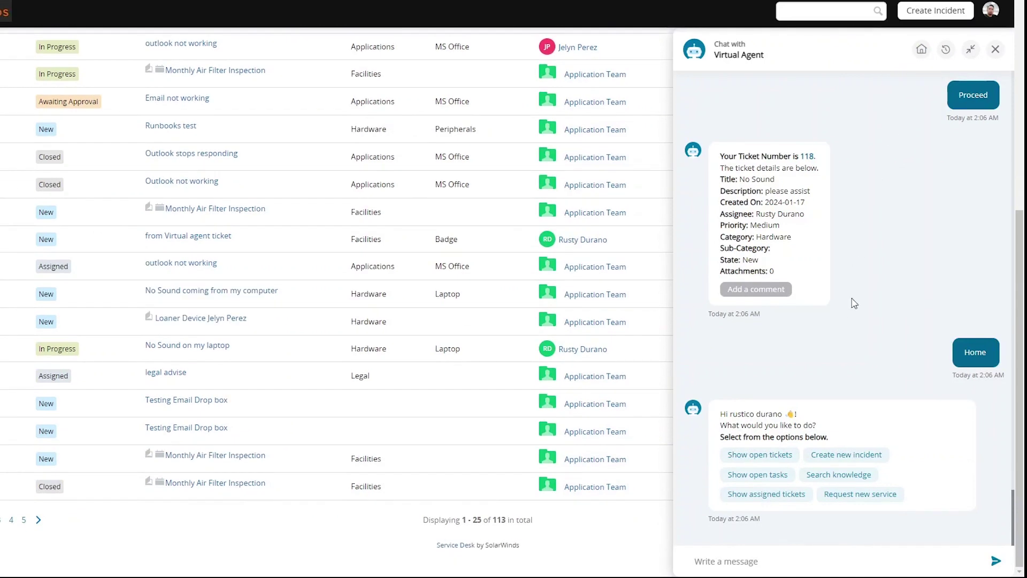
Open the saved 'show list of all tickets' conversation from chat history, then return to the list.
click(946, 50)
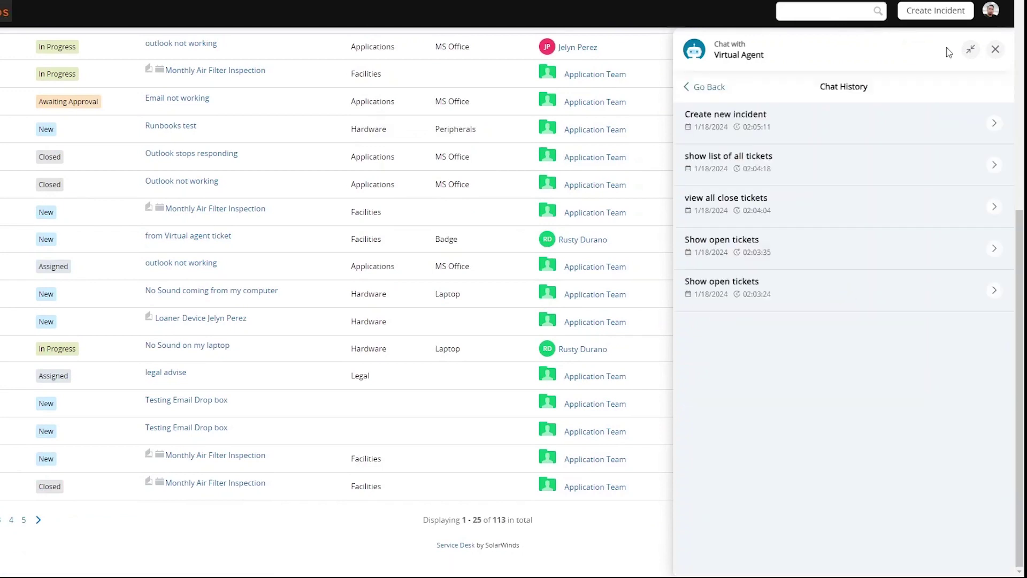
click(994, 164)
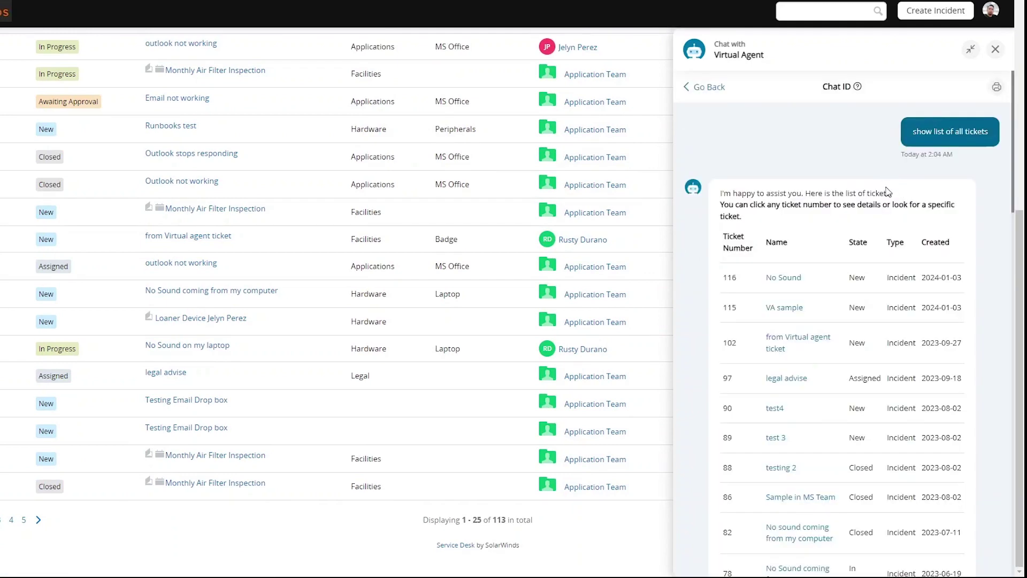
scroll(889, 188, down, 1)
scroll(877, 96, up, 1)
mouse_move(857, 87)
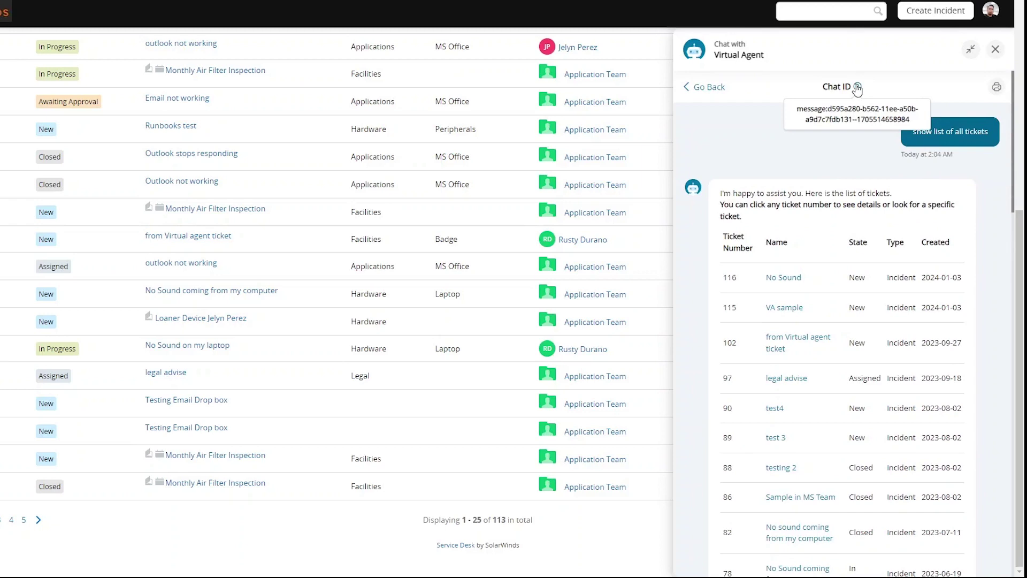
click(701, 87)
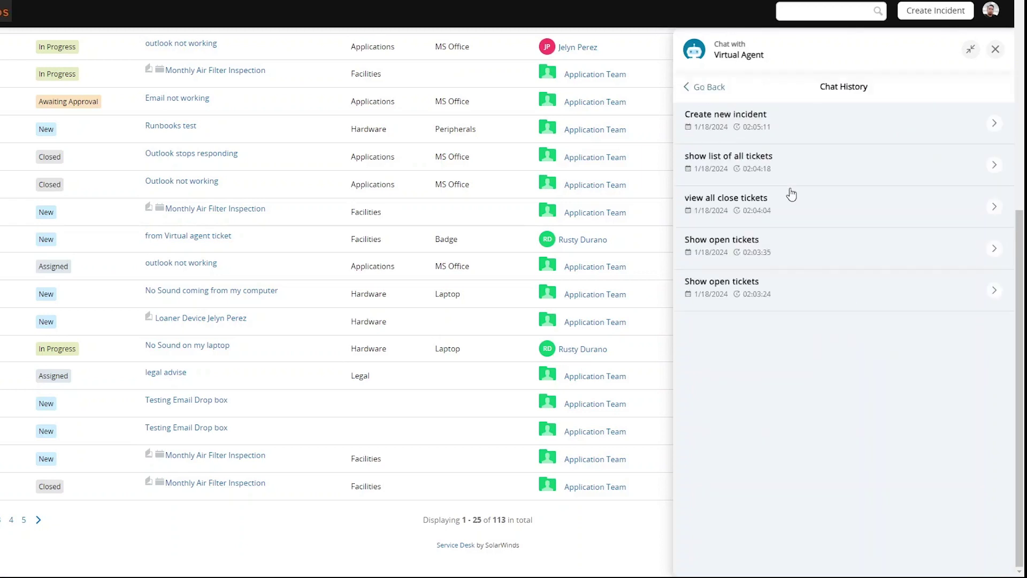
Reopen the 'view all close tickets' conversation and review the closed tickets, including ticket 82's created date.
click(993, 206)
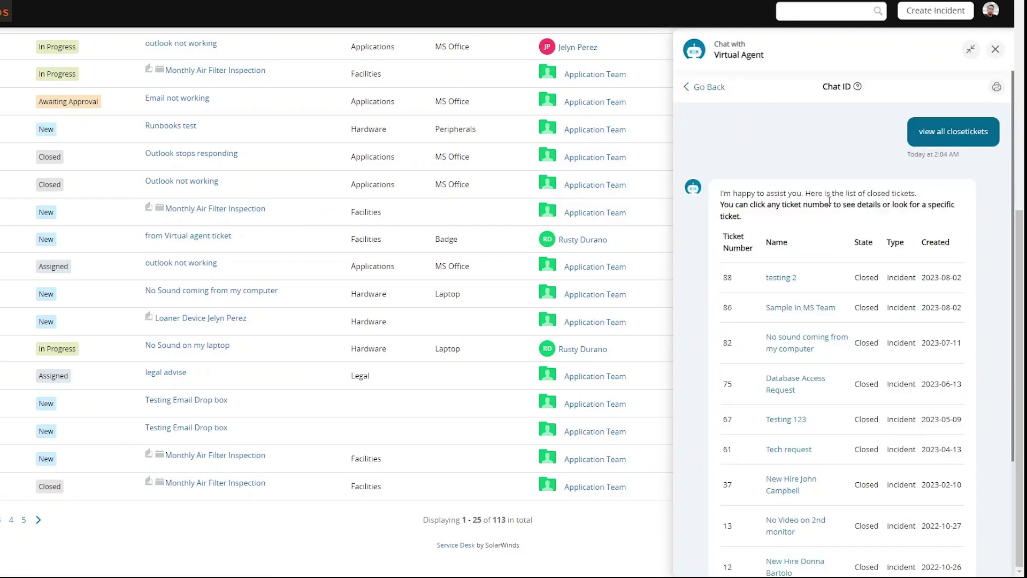
mouse_move(858, 87)
scroll(864, 273, down, 3)
drag(921, 225, 957, 221)
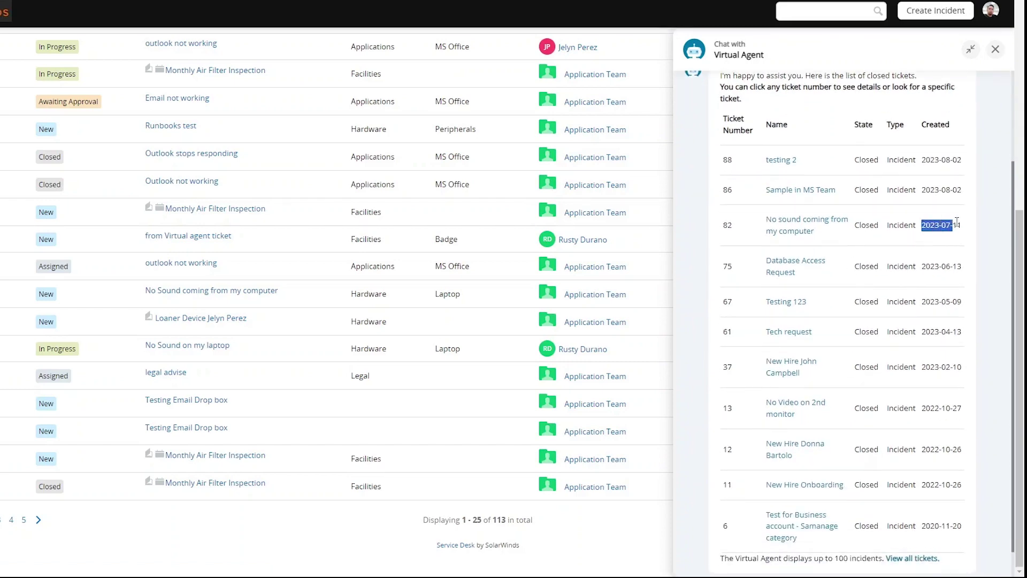
scroll(880, 160, up, 3)
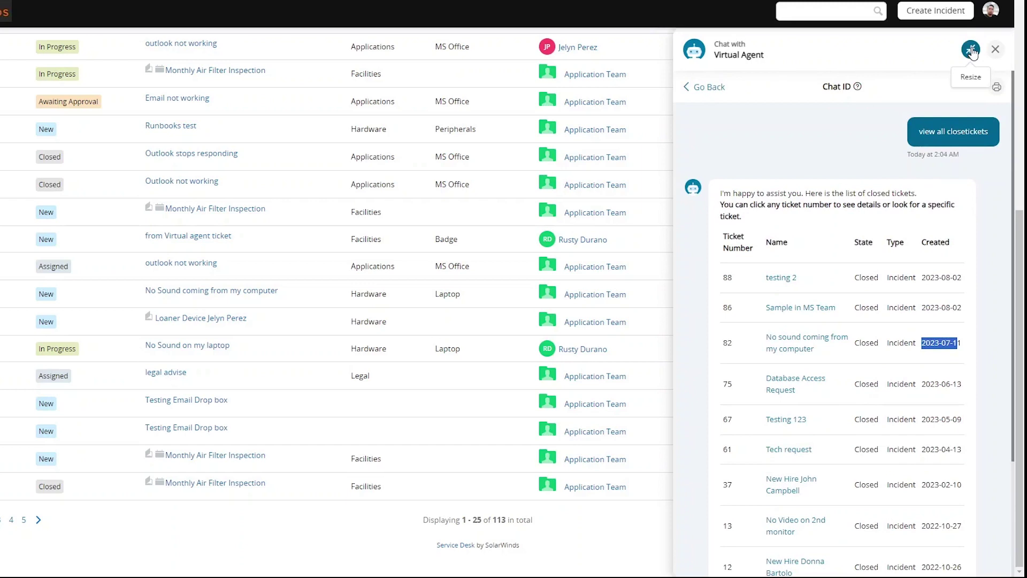
Shrink and restore the Virtual Agent chat window, then close it to reveal the Incidents list.
click(970, 50)
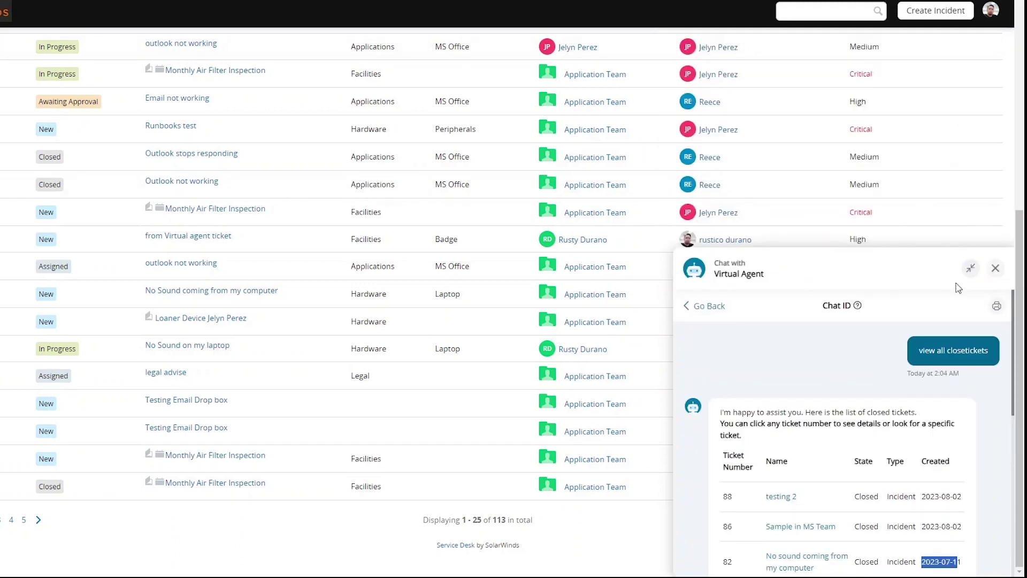
click(971, 267)
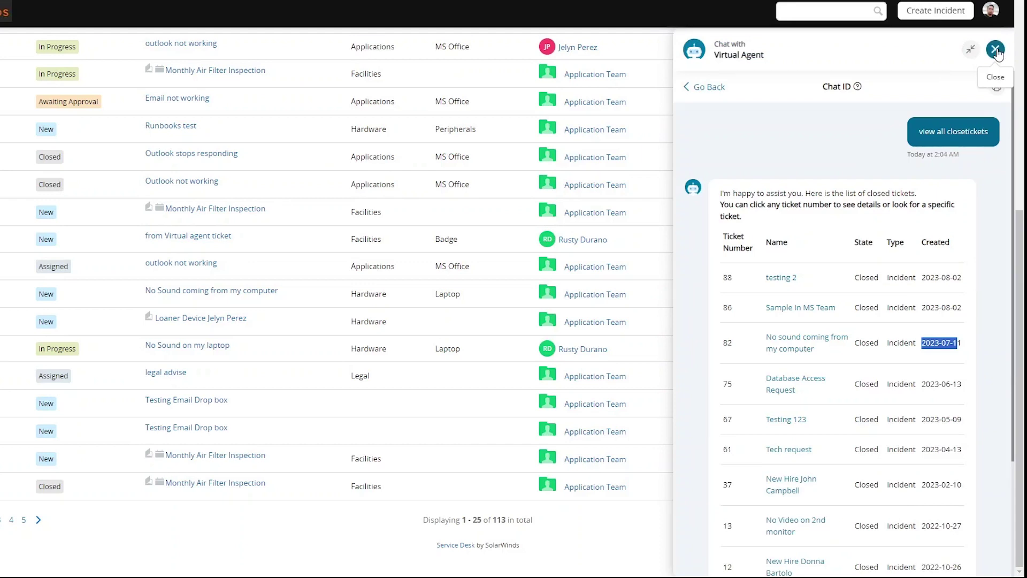
click(995, 50)
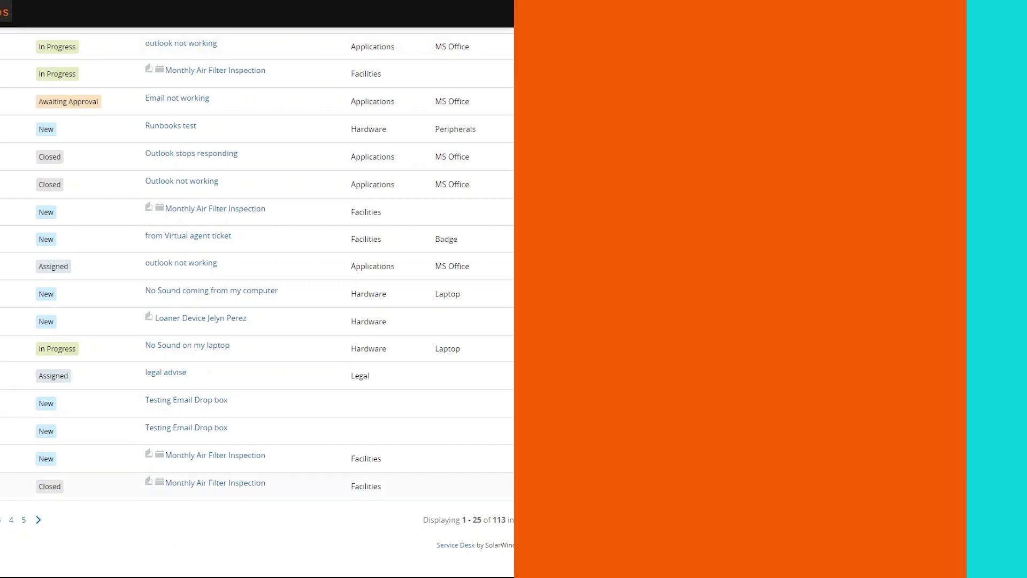